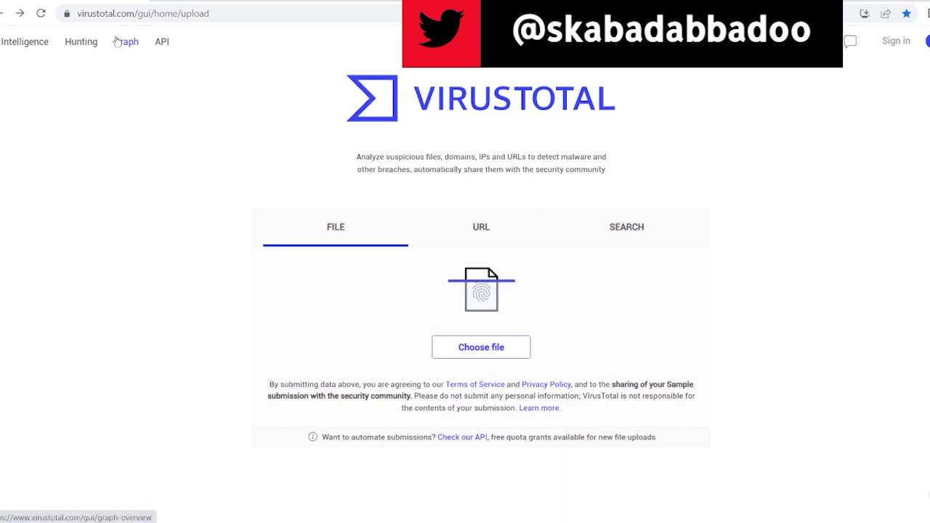
Search Google for 'VIRUS TOTAL' in a new browser tab
key("ctrl+t")
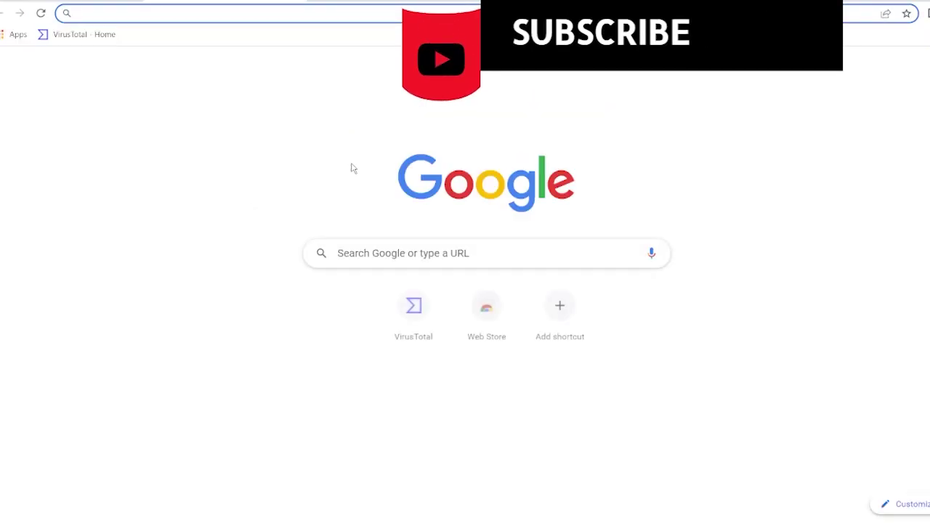
left_click(388, 252)
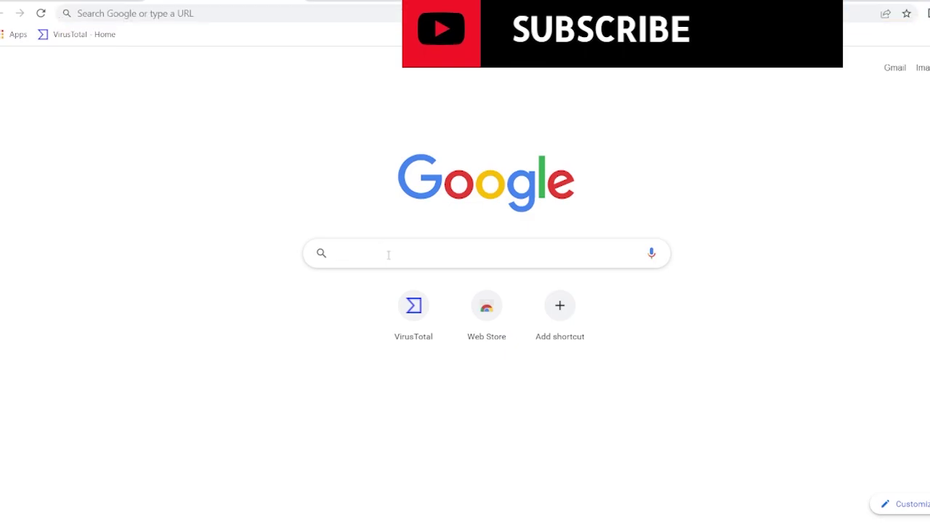
type("VIRUS")
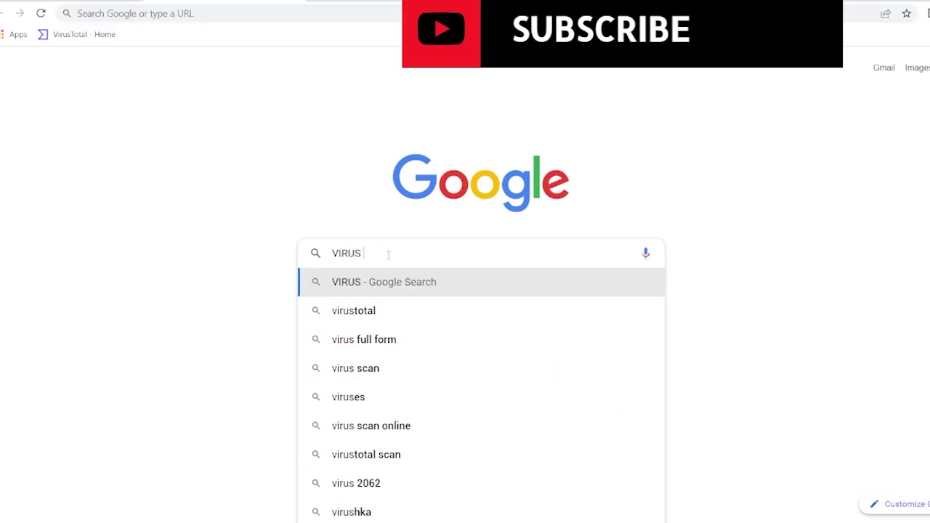
type(" TOTAL")
key("Return")
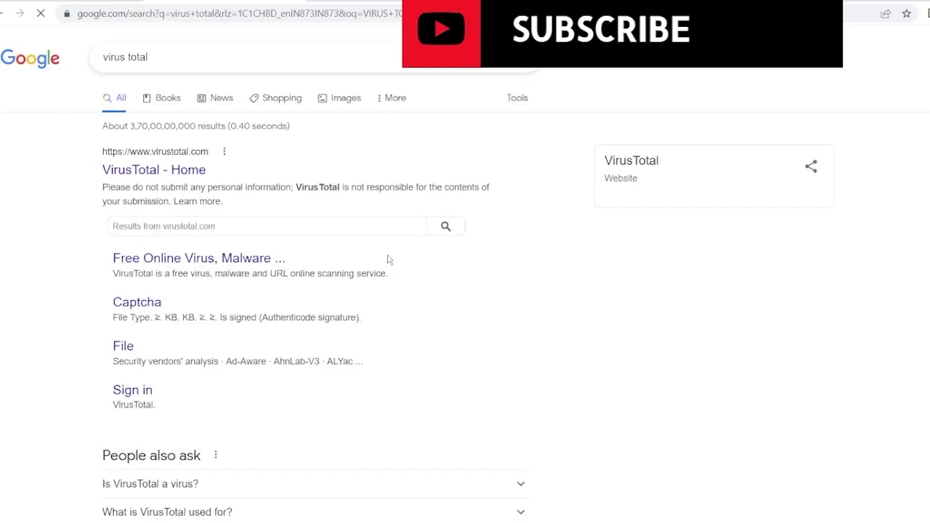
Open the VirusTotal - Home result in a new tab and switch to it
right_click(182, 173)
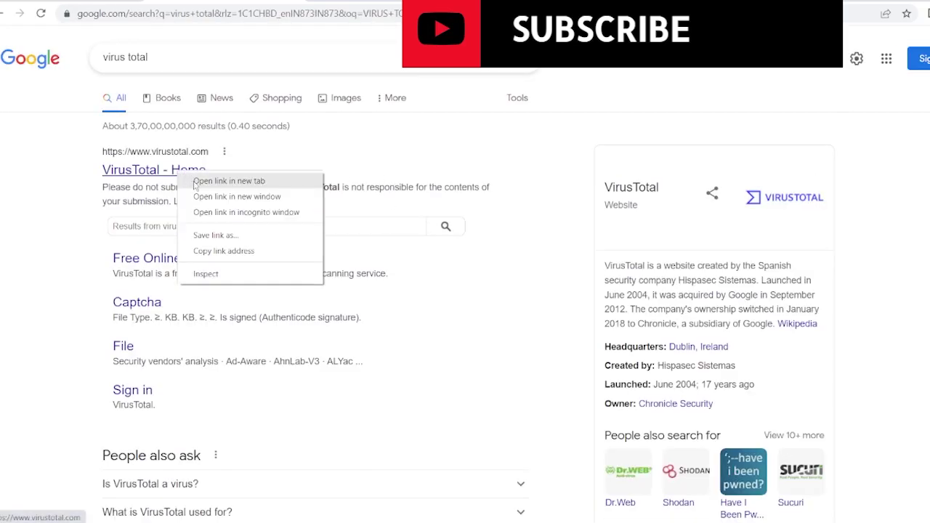
left_click(217, 181)
key("ctrl+Tab")
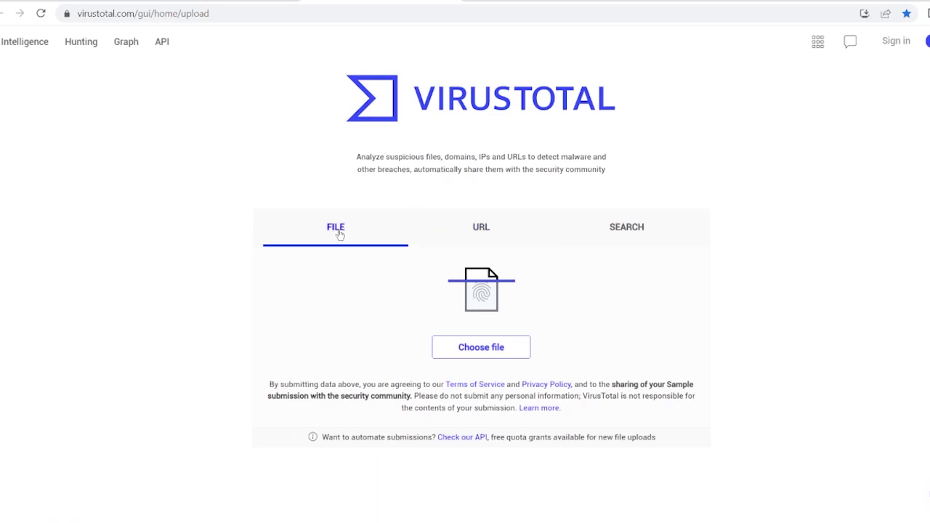
left_click(480, 231)
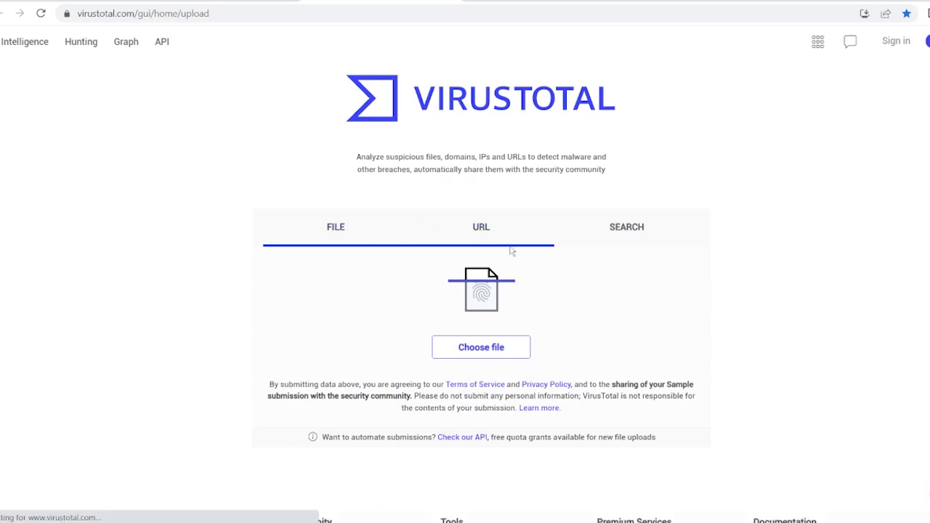
left_click(604, 238)
left_click(361, 235)
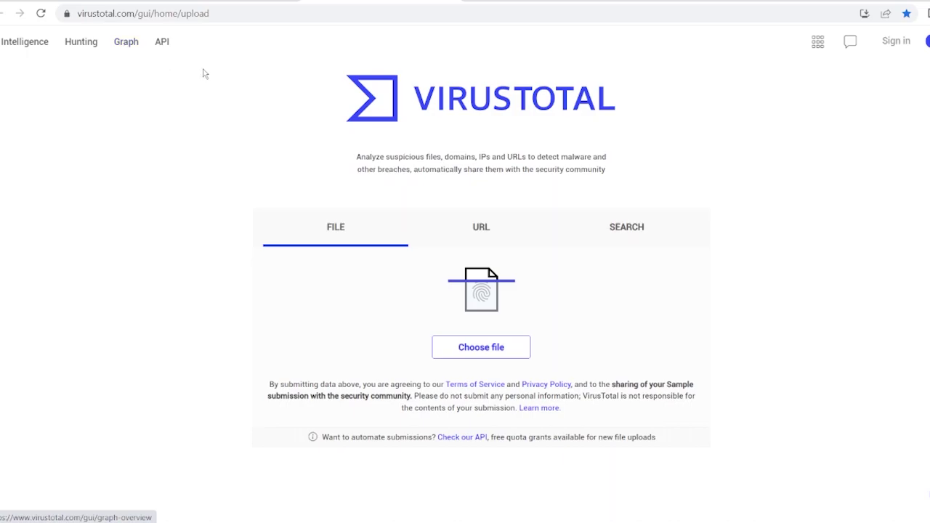
Open the Browser Extensions help article from the footer and highlight its Scan suspicious links heading
scroll(323, 387, "down", 2)
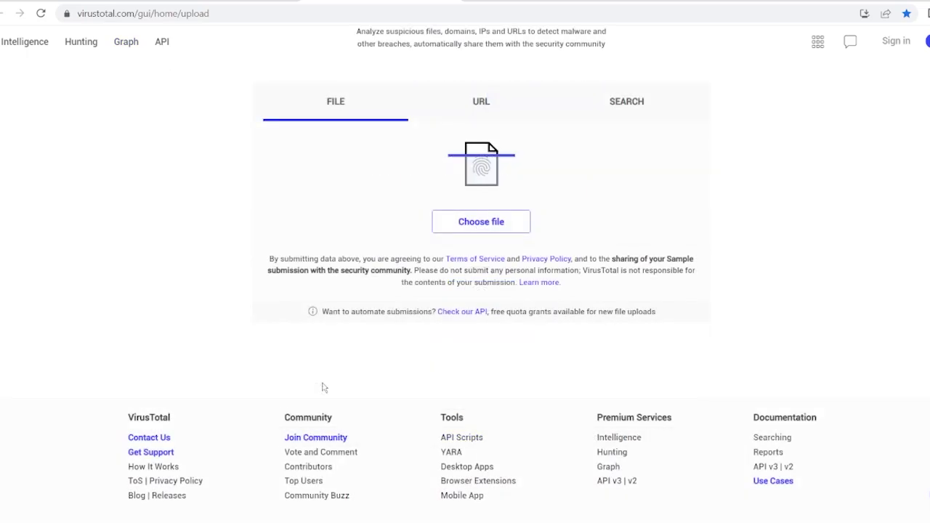
left_click(478, 482)
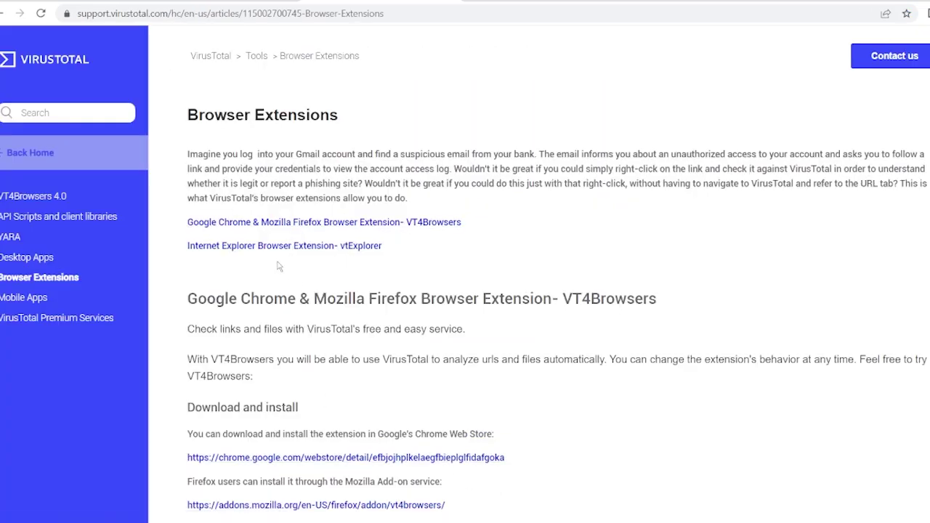
scroll(298, 314, "down", 6)
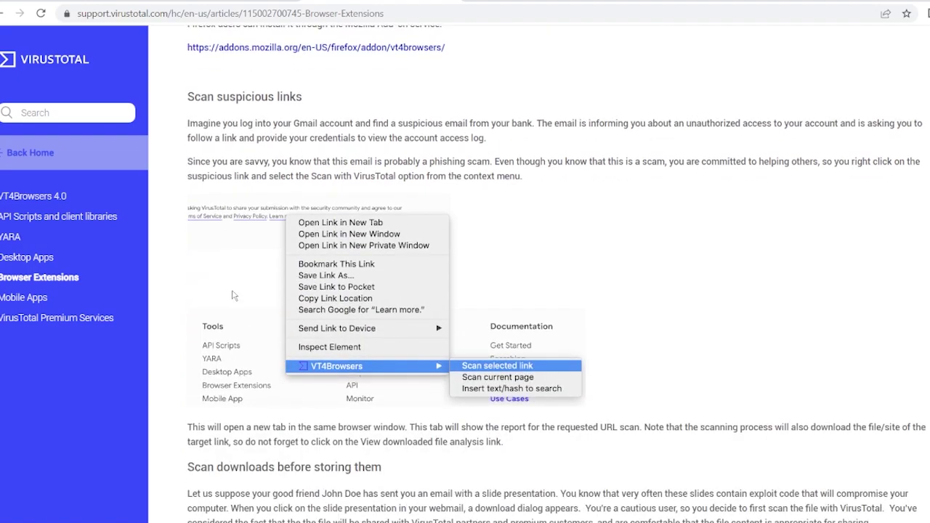
left_click_drag(184, 100, 302, 97)
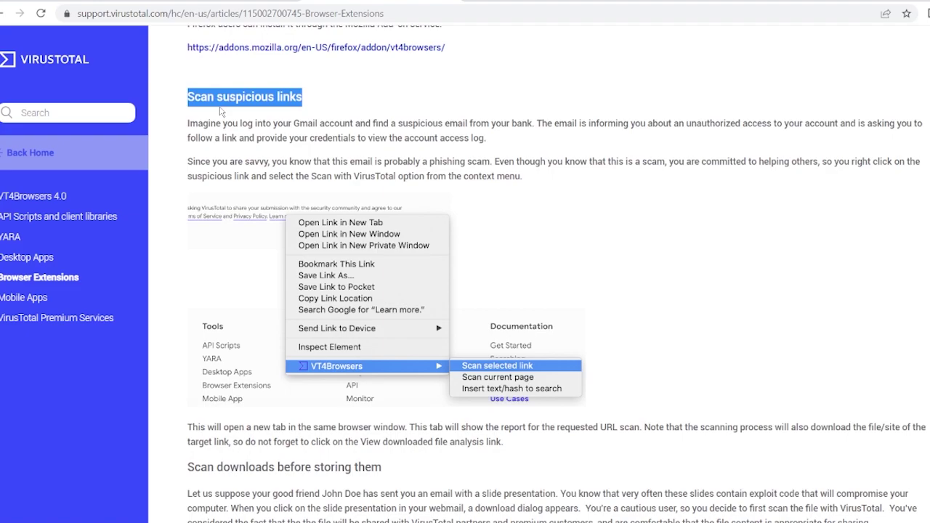
left_click(297, 120)
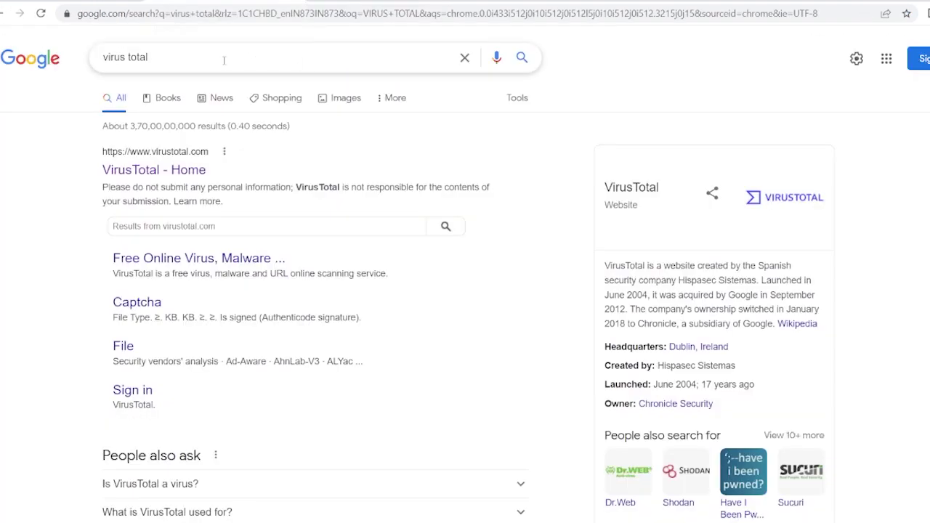
double_click(220, 58)
triple_click(221, 61)
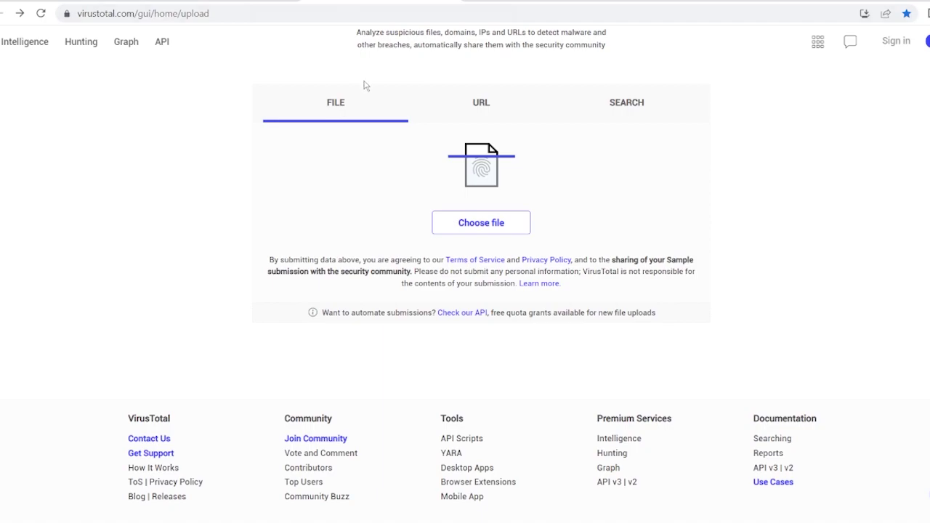
left_click(462, 112)
left_click(598, 120)
left_click(384, 133)
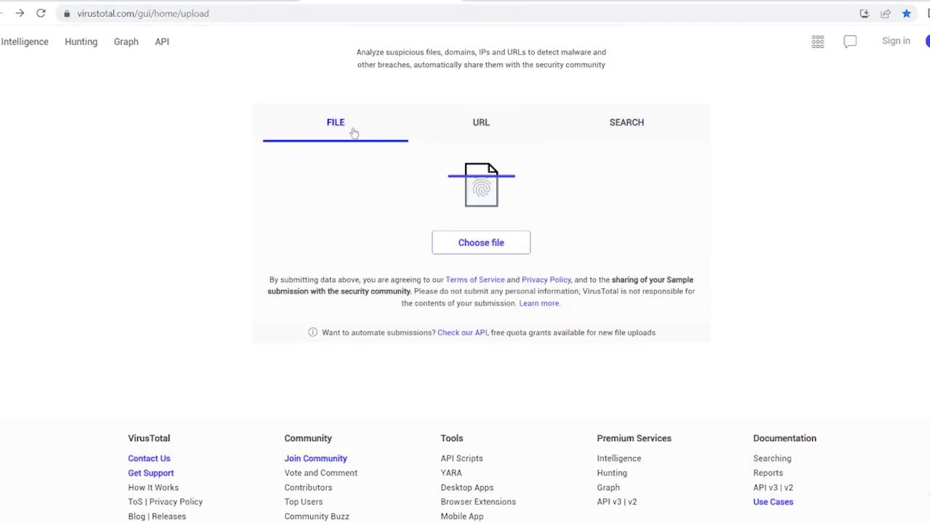
left_click(431, 133)
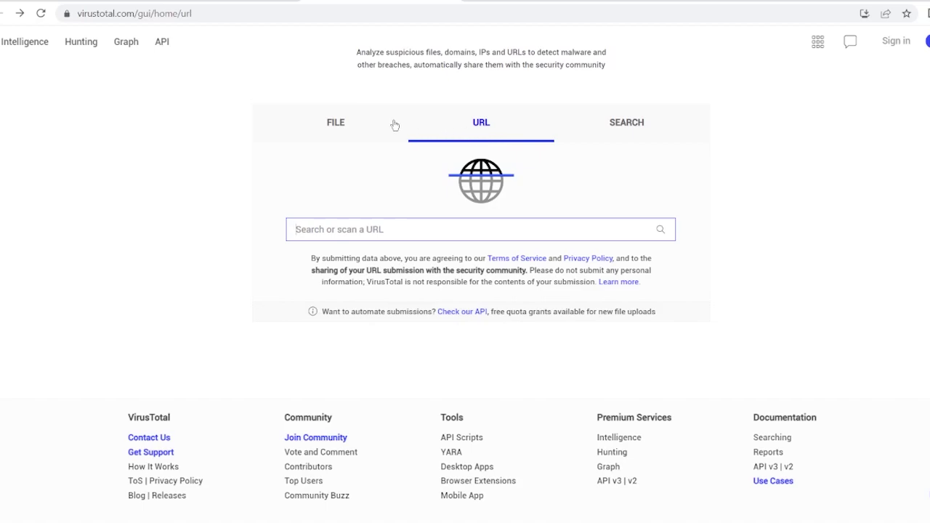
left_click(234, 1)
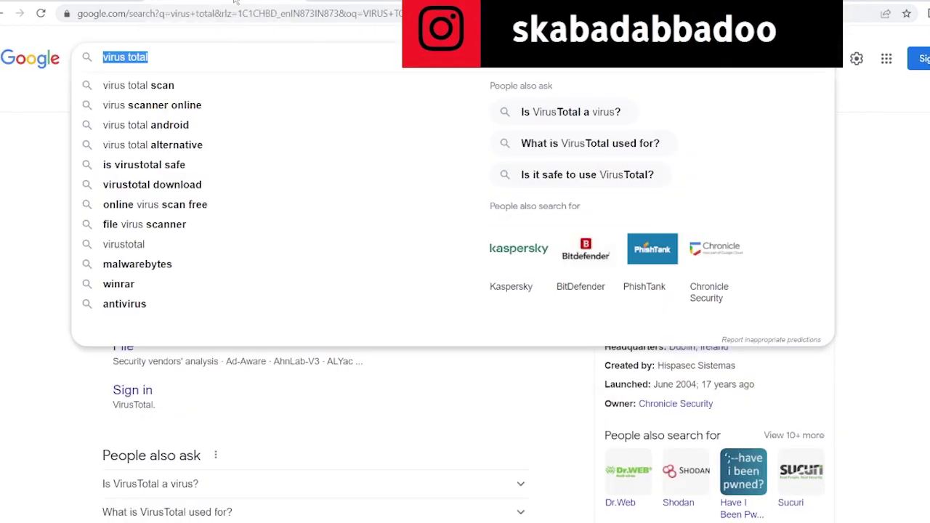
left_click(15, 113)
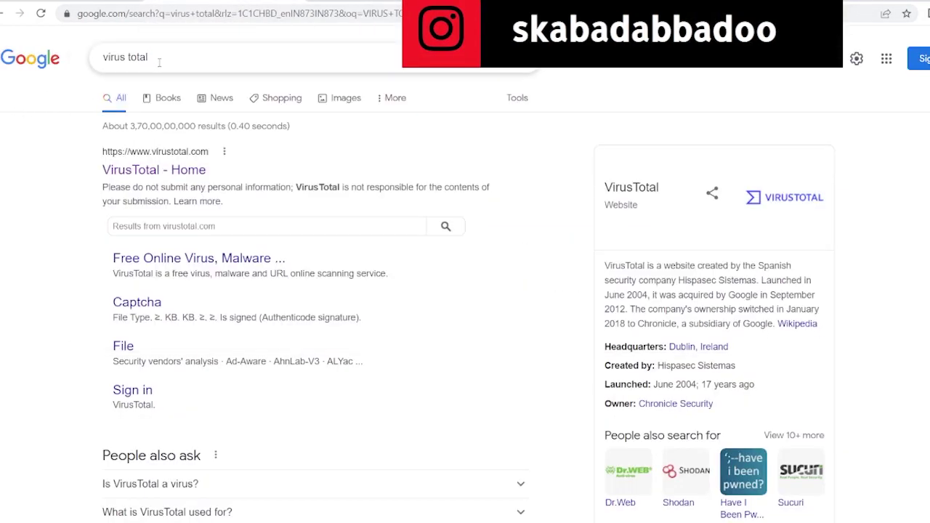
key("alt+Right")
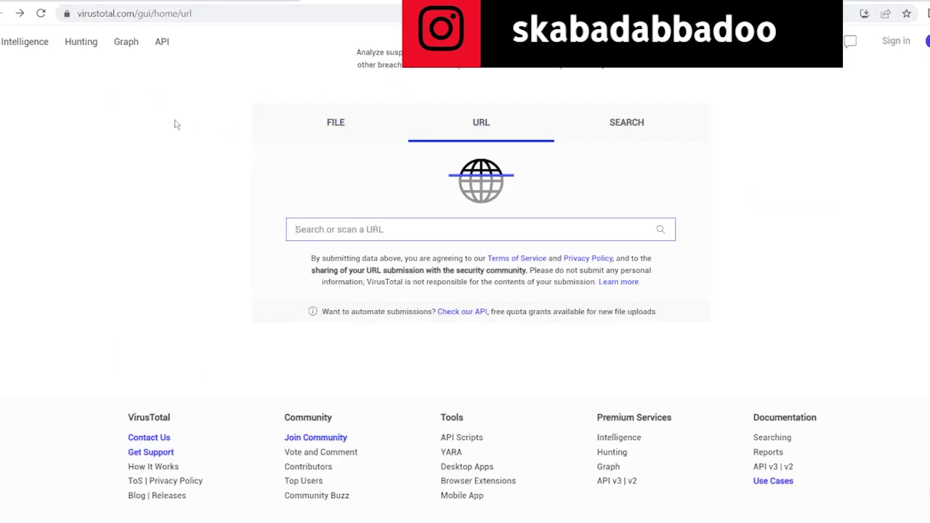
key("alt+Left")
left_click(183, 59)
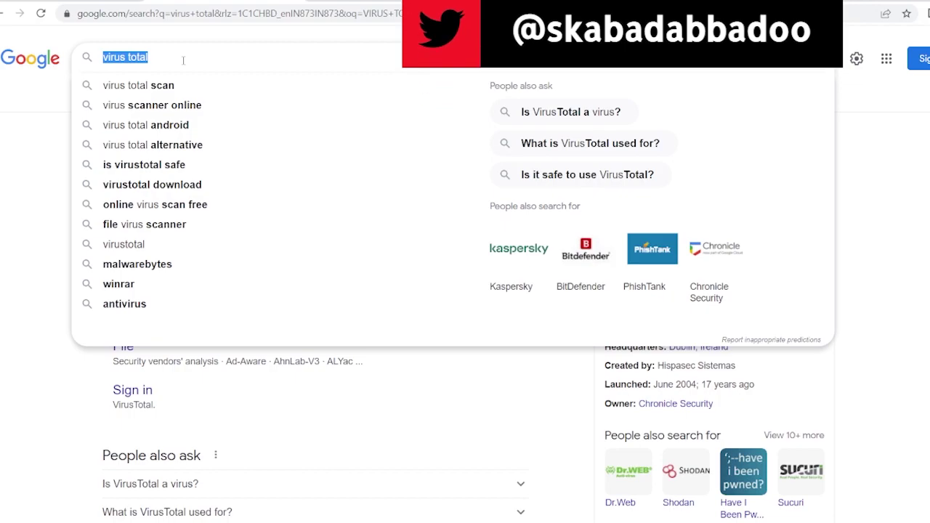
Search Google for 'DOWNLOAD FREE FAMES'
type("DOWNLOAD")
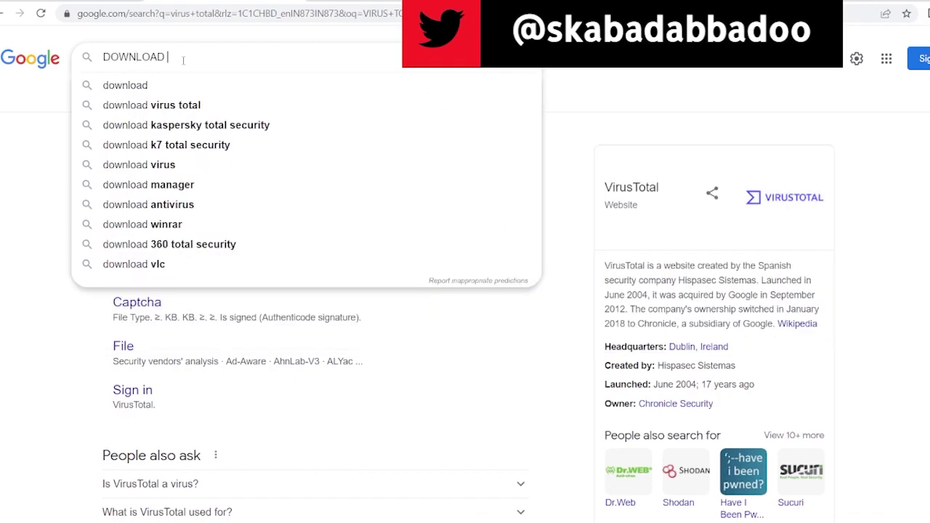
type("FREE ")
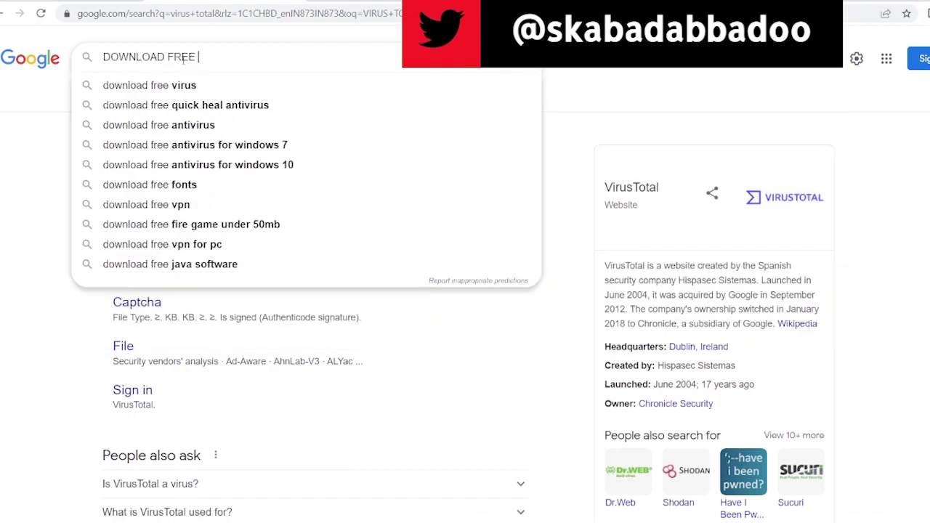
type("FAMES")
key("Return")
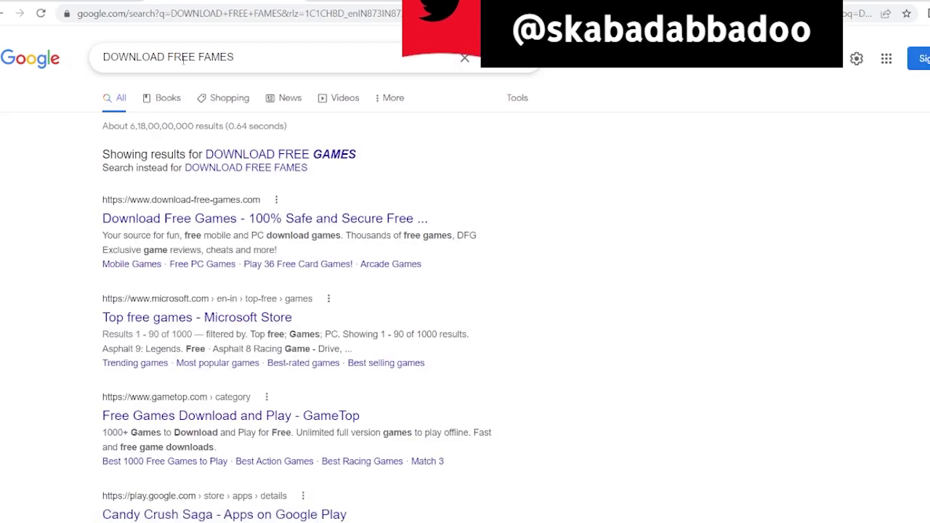
Copy the link address of the PCGamesN result 'The best free PC games'
scroll(261, 340, "down", 2)
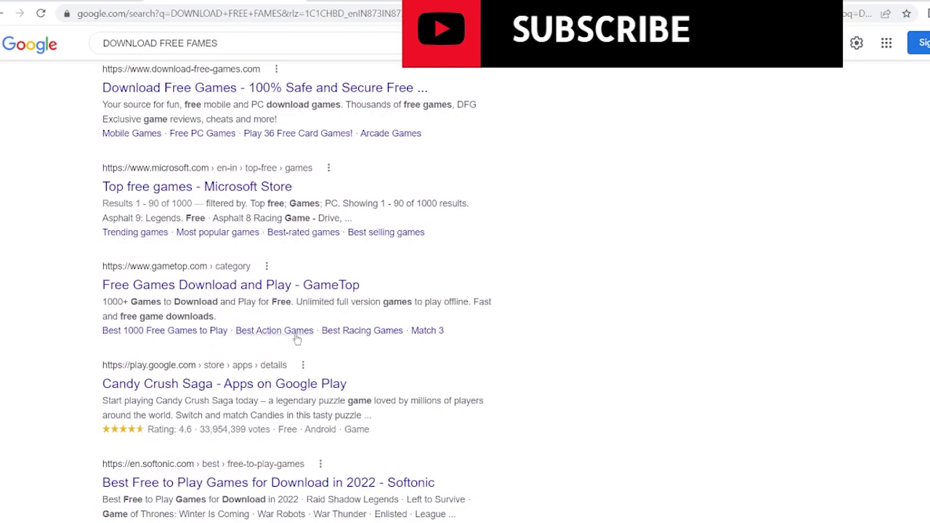
scroll(258, 338, "down", 2)
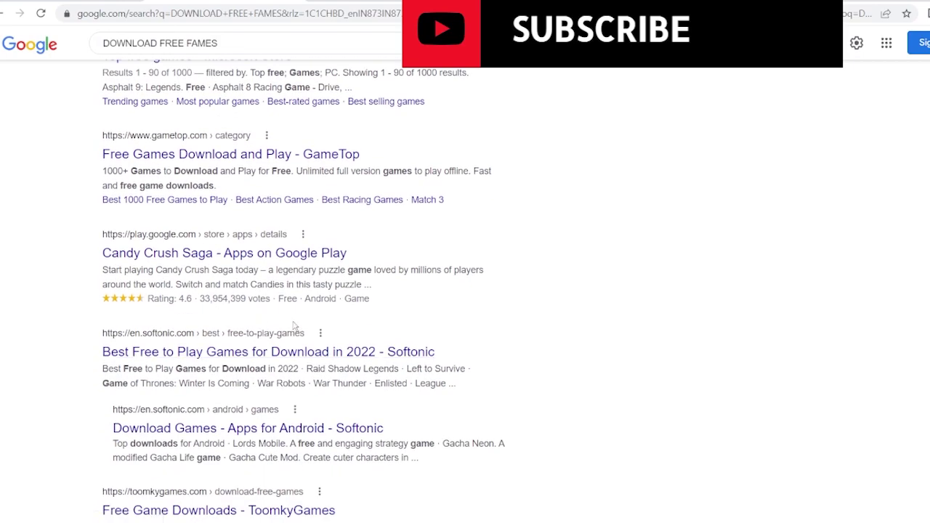
scroll(294, 325, "down", 4)
scroll(308, 326, "down", 2)
scroll(308, 326, "down", 2)
scroll(308, 325, "up", 3)
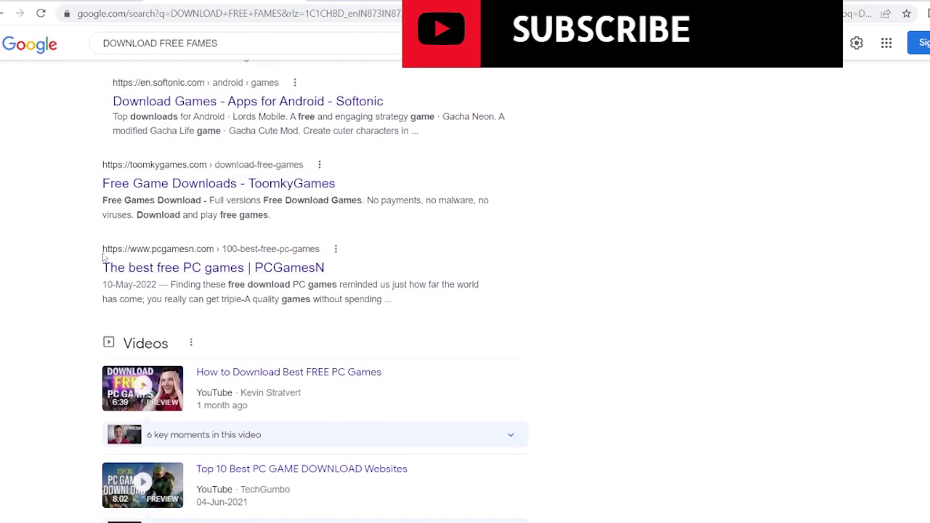
right_click(192, 274)
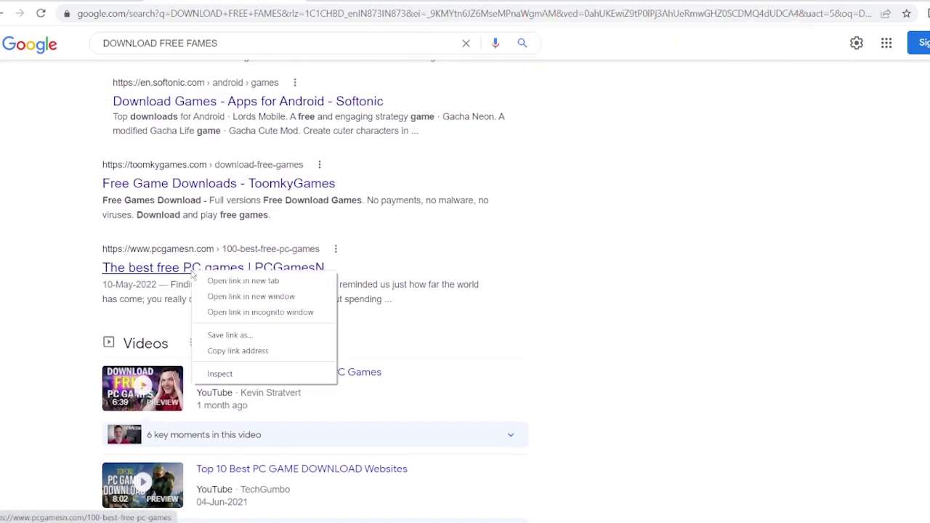
left_click(238, 350)
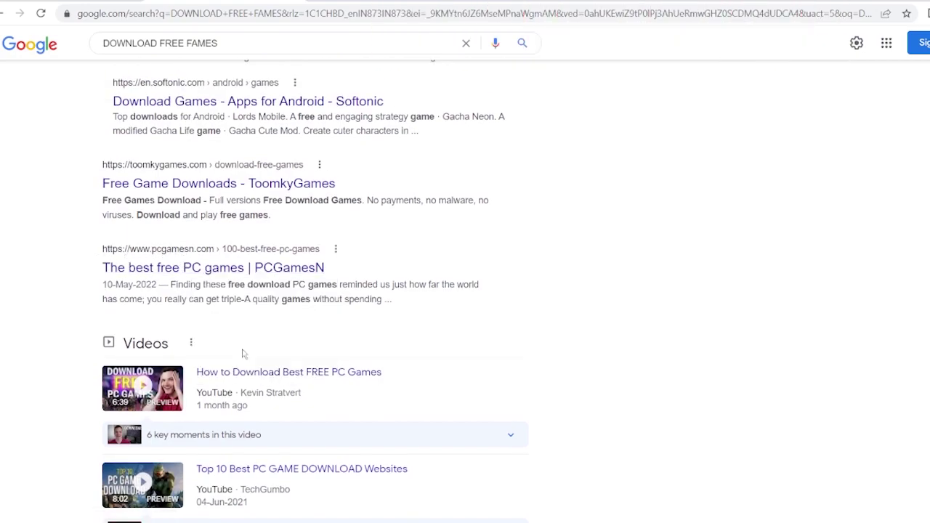
right_click(225, 279)
Paste the copied pcgamesn.com link into VirusTotal's URL scan box and submit it
left_click(271, 351)
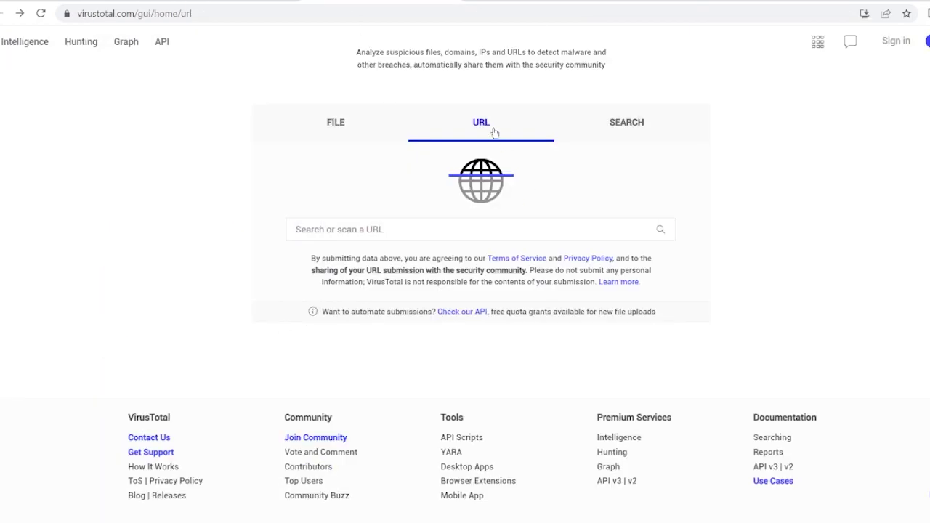
left_click(365, 231)
right_click(364, 231)
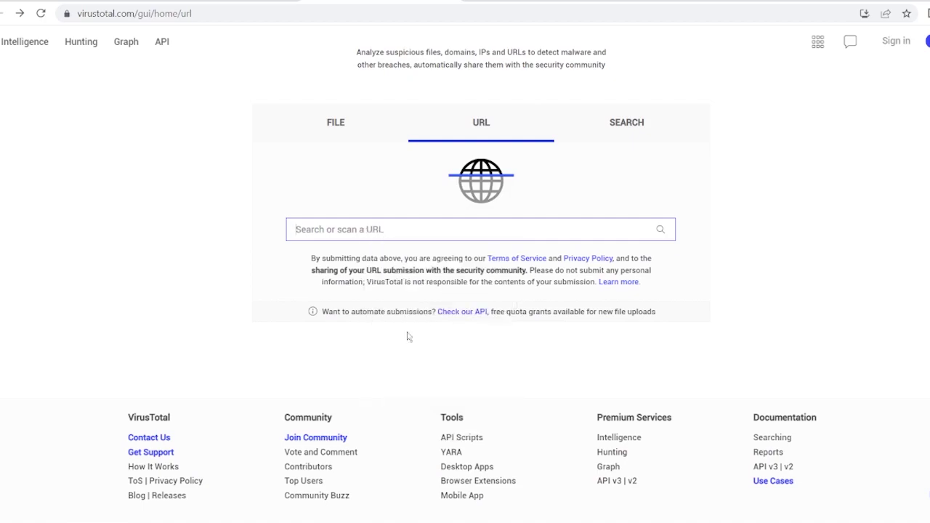
left_click(407, 335)
left_click(661, 231)
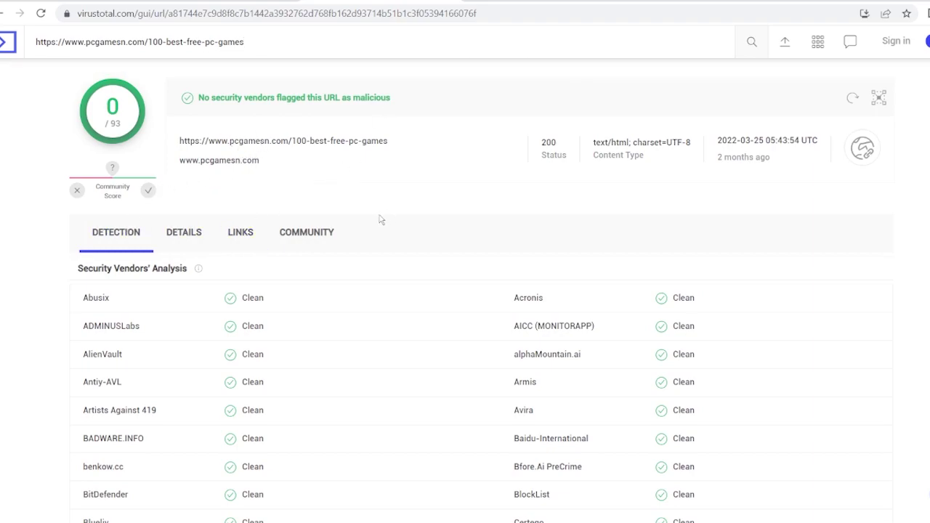
scroll(372, 220, "down", 2)
scroll(189, 244, "down", 2)
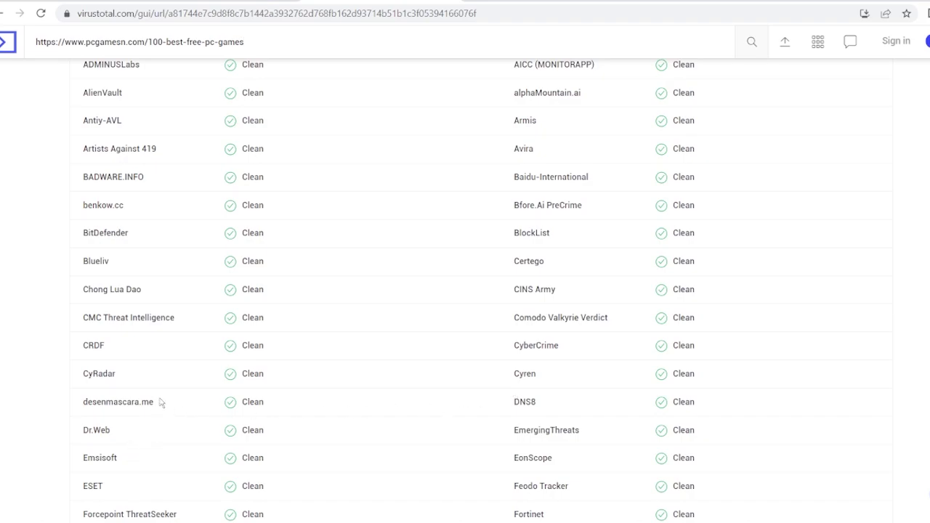
scroll(163, 398, "up", 2)
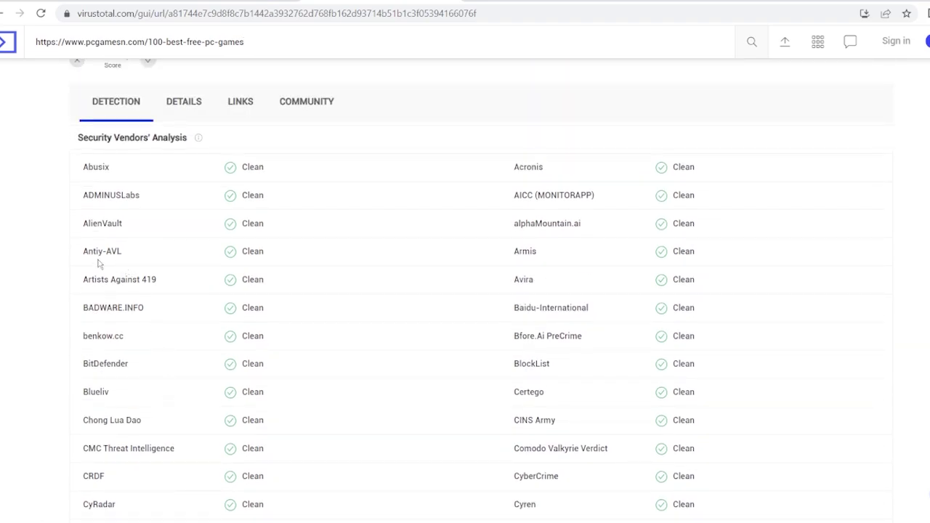
scroll(128, 272, "down", 1)
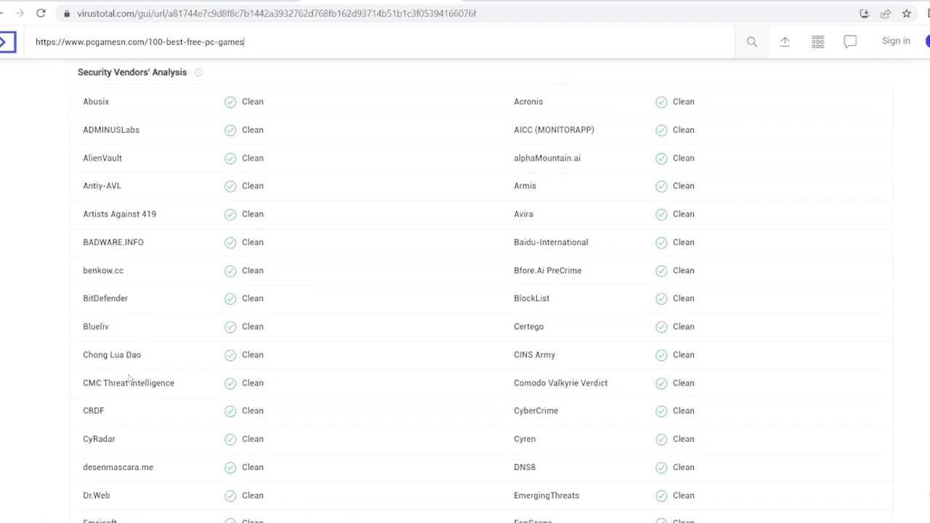
scroll(120, 302, "down", 2)
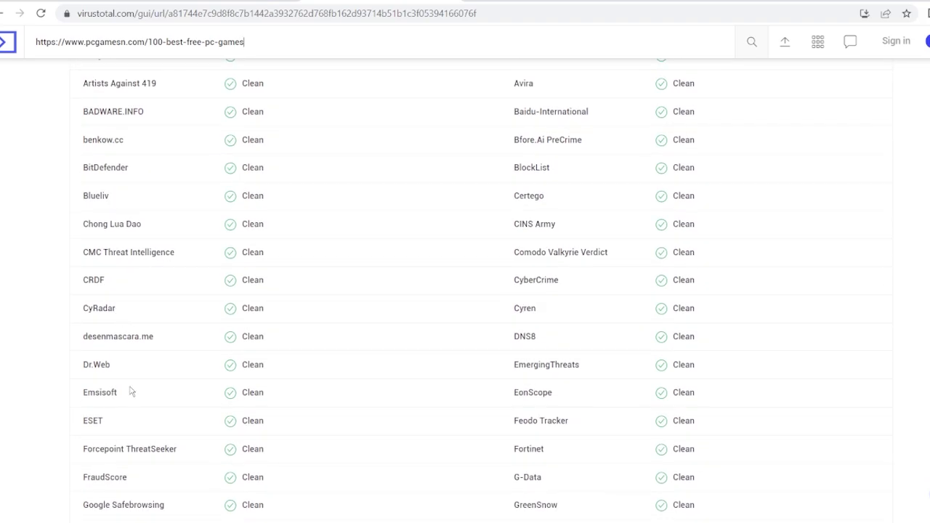
scroll(109, 443, "down", 1)
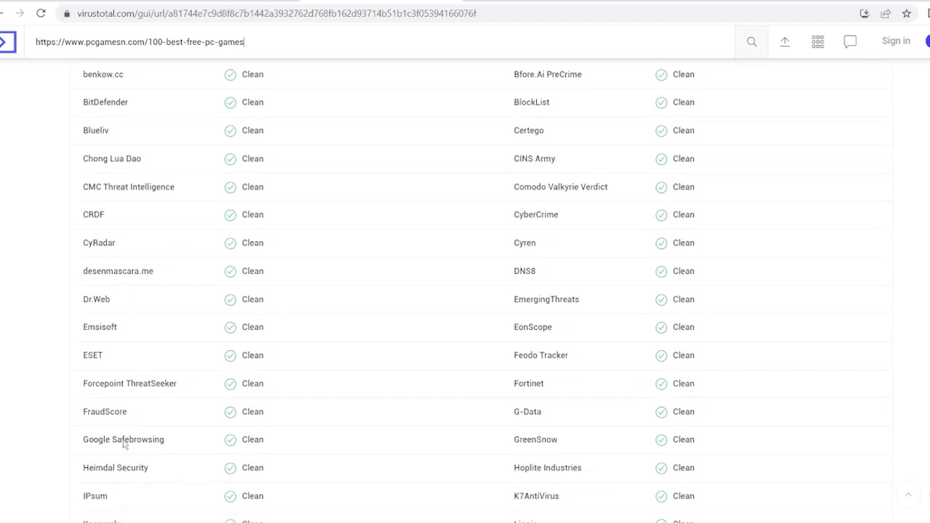
scroll(146, 450, "down", 3)
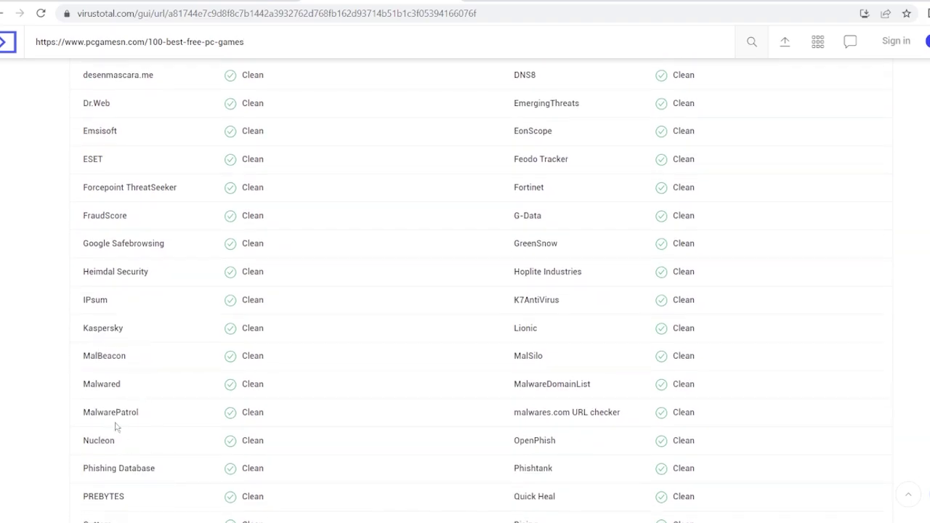
scroll(123, 428, "down", 2)
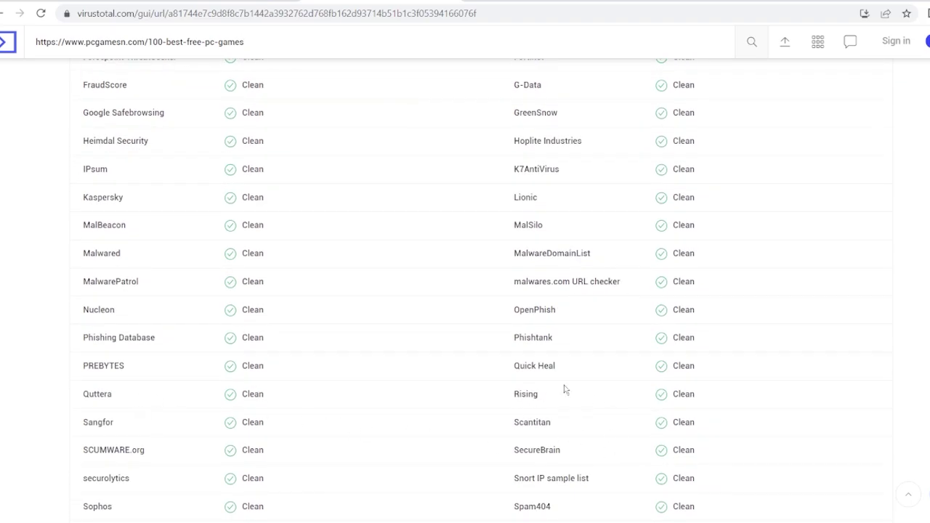
scroll(567, 390, "down", 6)
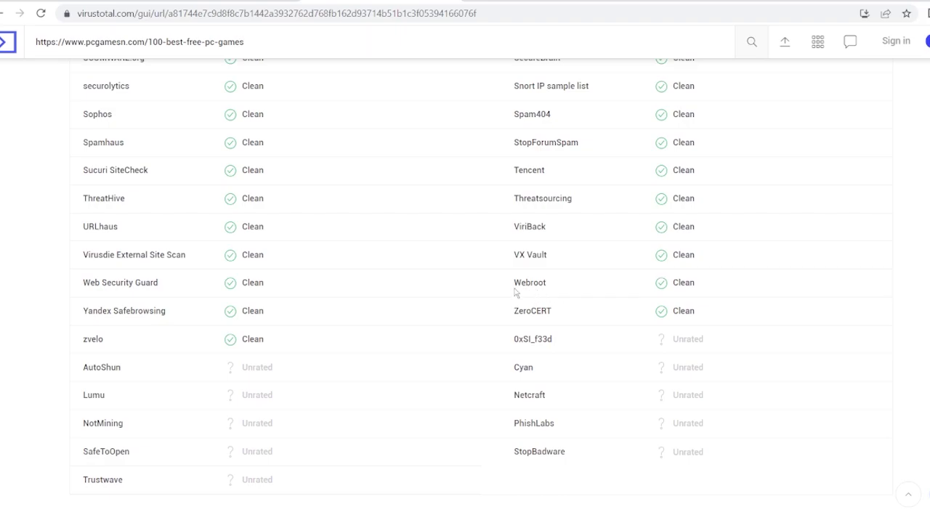
mouse_move(523, 290)
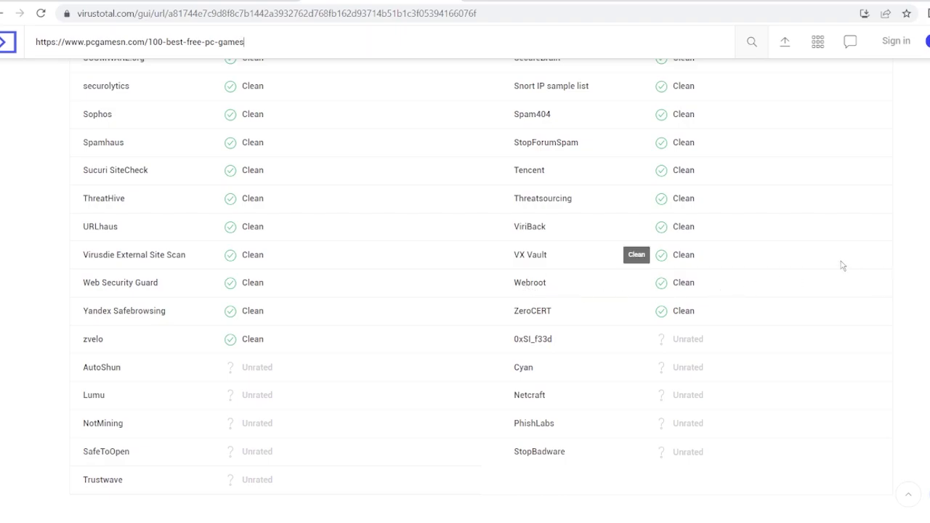
scroll(842, 266, "up", 5)
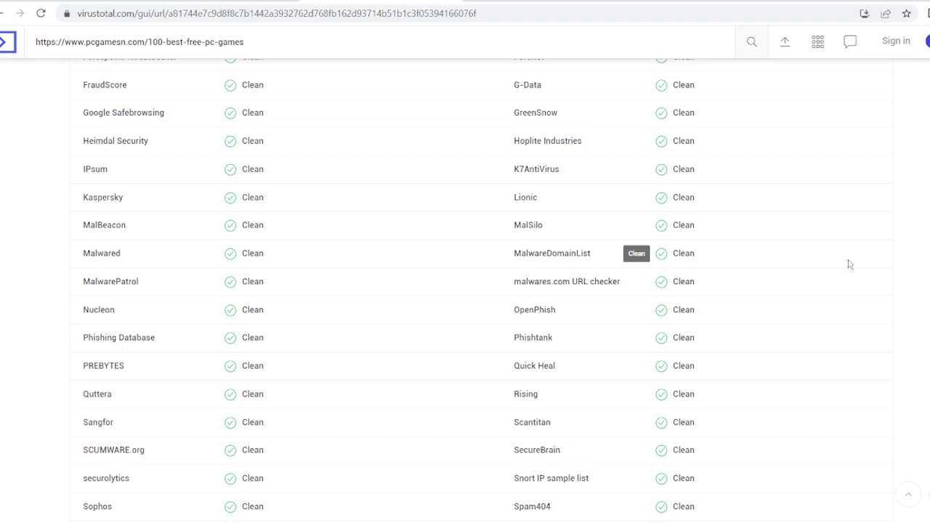
scroll(596, 311, "up", 9)
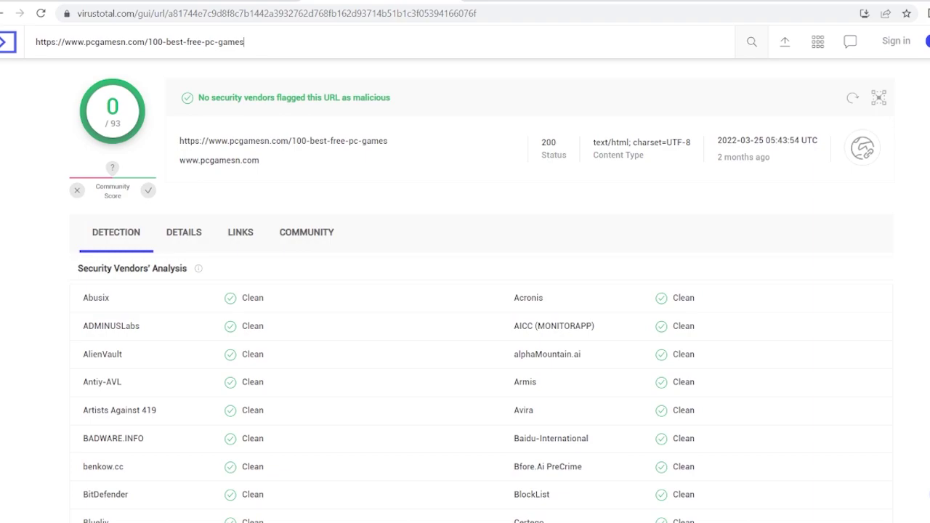
Go back from the URL report to the previous VirusTotal page
left_click(4, 15)
scroll(305, 215, "down", 2)
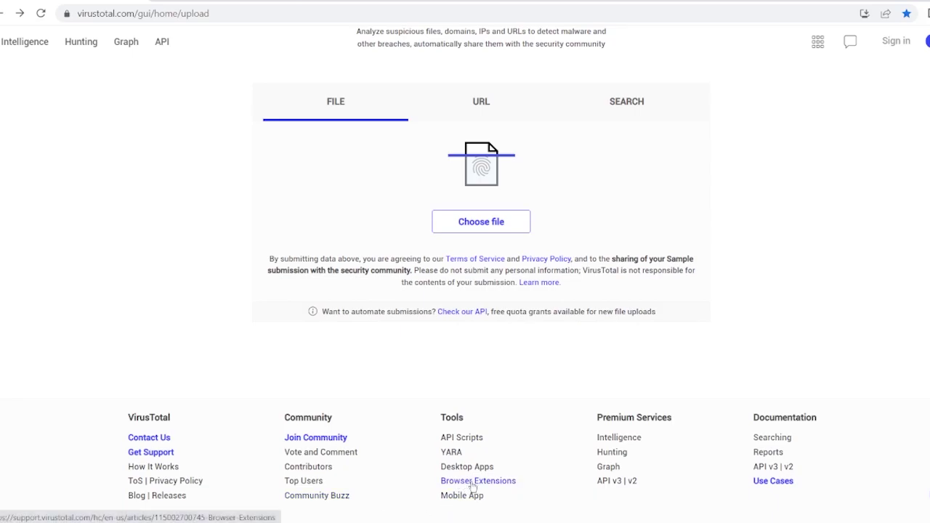
scroll(473, 487, "up", 2)
Switch among the URL, SEARCH and FILE tabs, ending on the file upload view
left_click(483, 228)
left_click(384, 233)
left_click(492, 234)
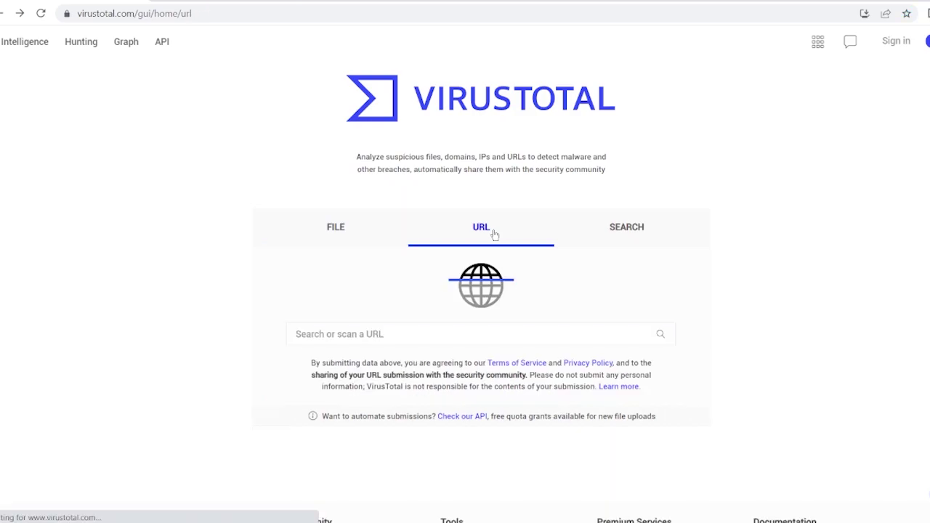
left_click(571, 240)
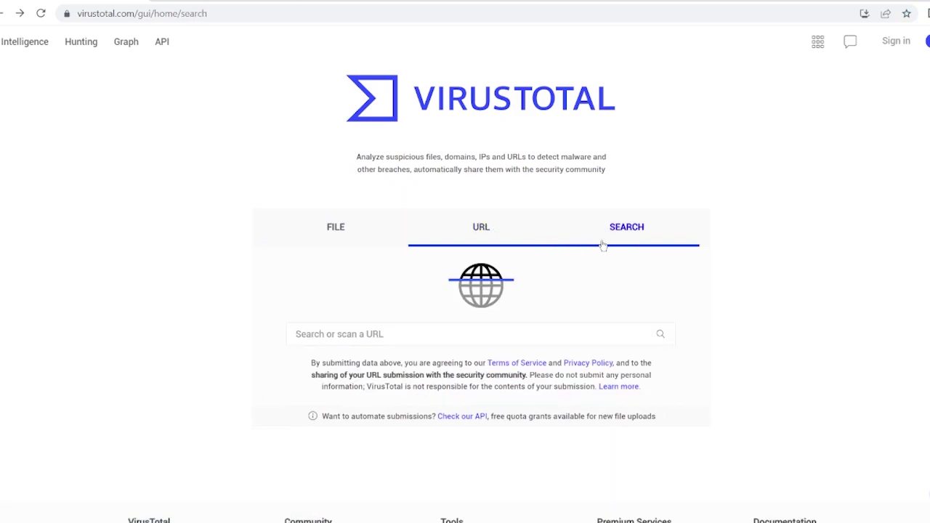
left_click(489, 246)
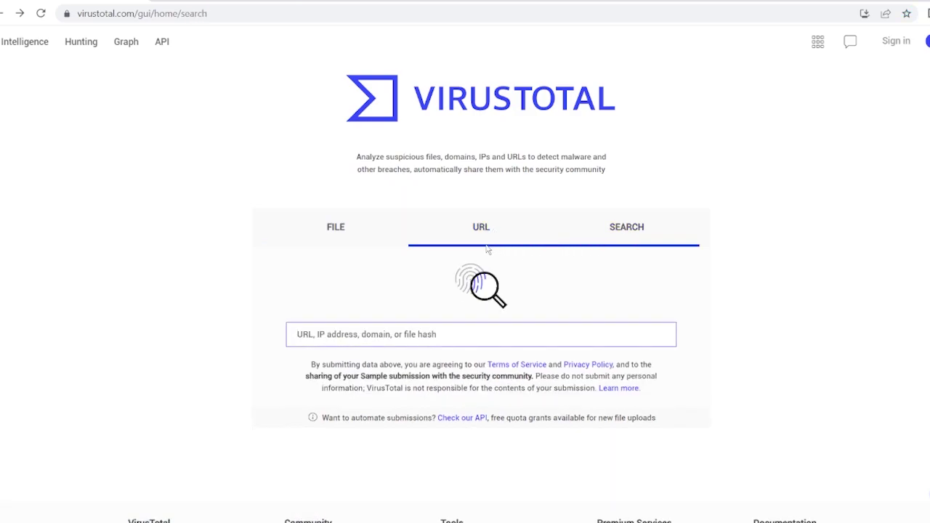
left_click(374, 241)
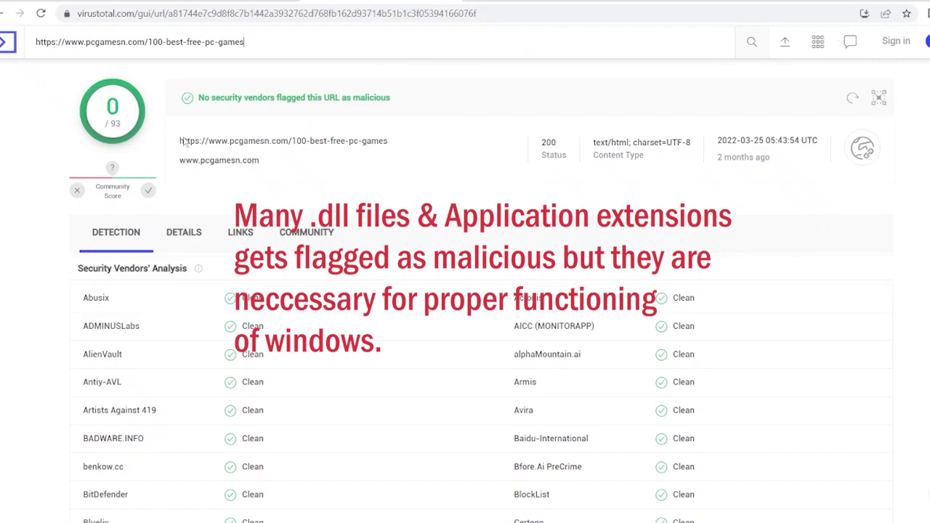
scroll(383, 289, "down", 5)
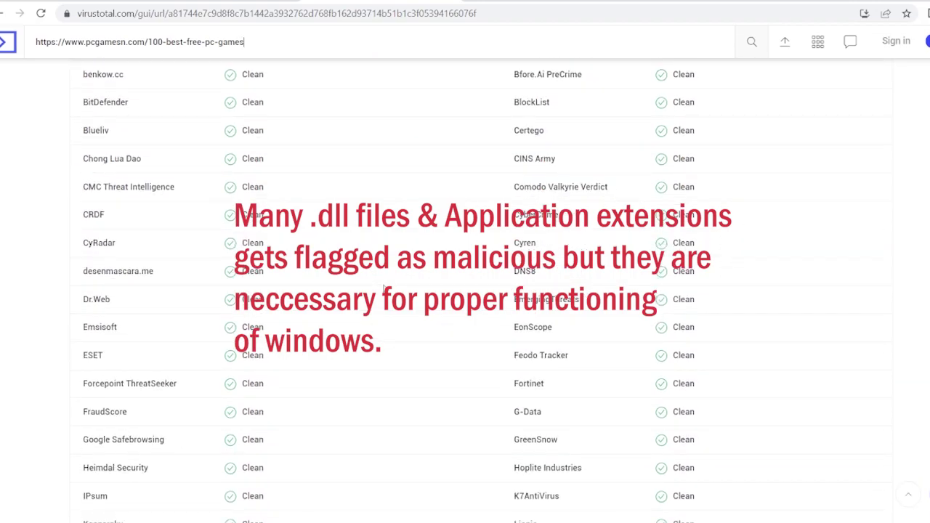
scroll(383, 289, "up", 5)
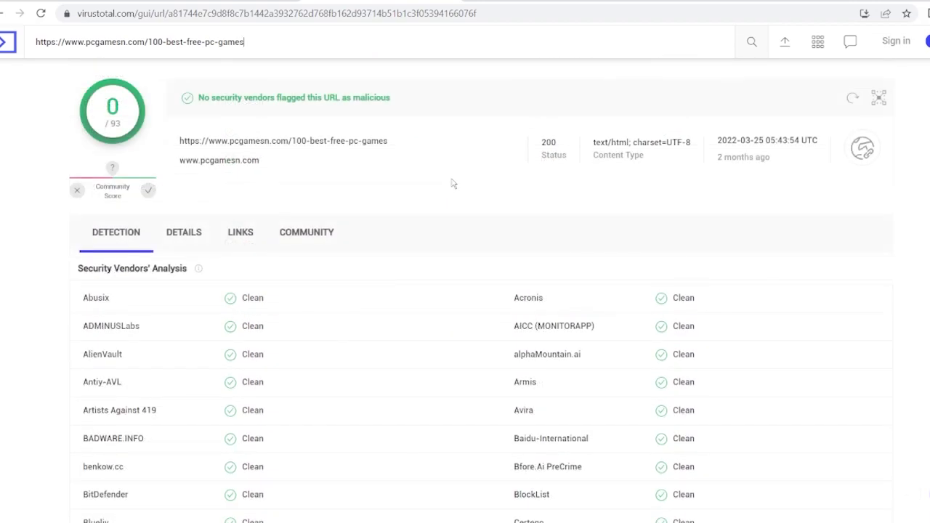